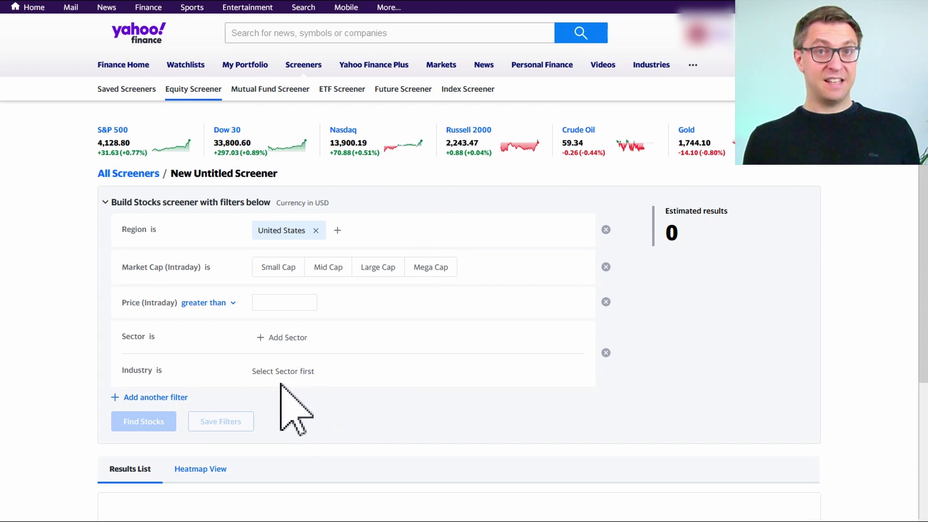
- Add a Price / Book Value (P/B) filter to the new stock screener
left_click(156, 397)
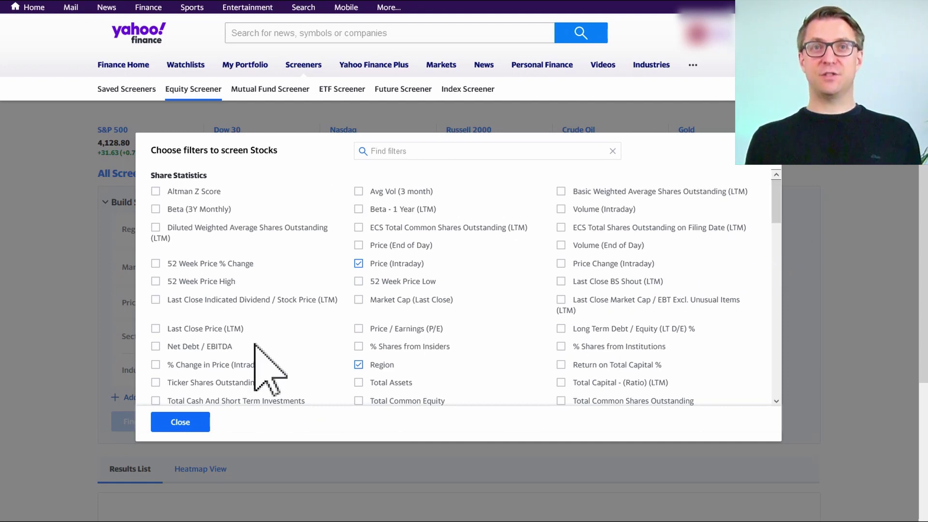
left_click_drag(776, 200, 767, 290)
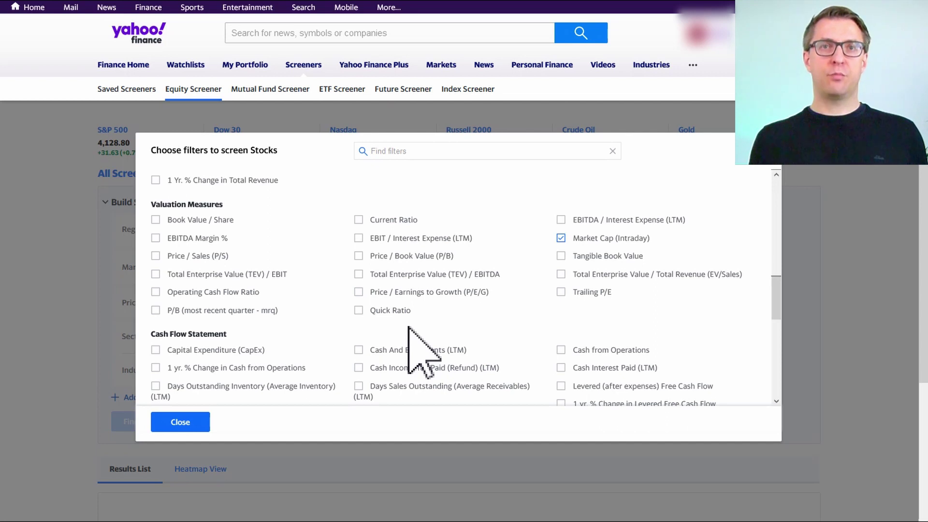
left_click(358, 255)
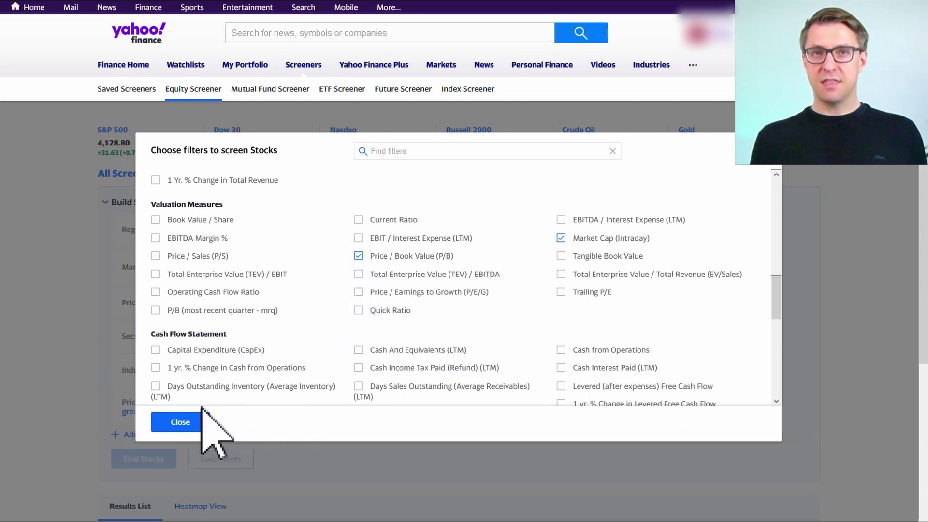
left_click(180, 421)
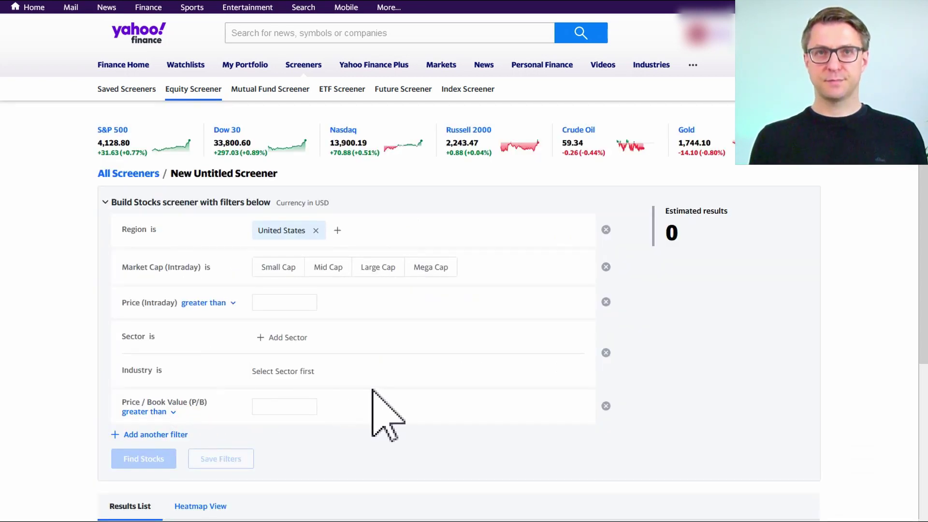
- Set the Price / Book Value (P/B) filter to less than 1
left_click(288, 408)
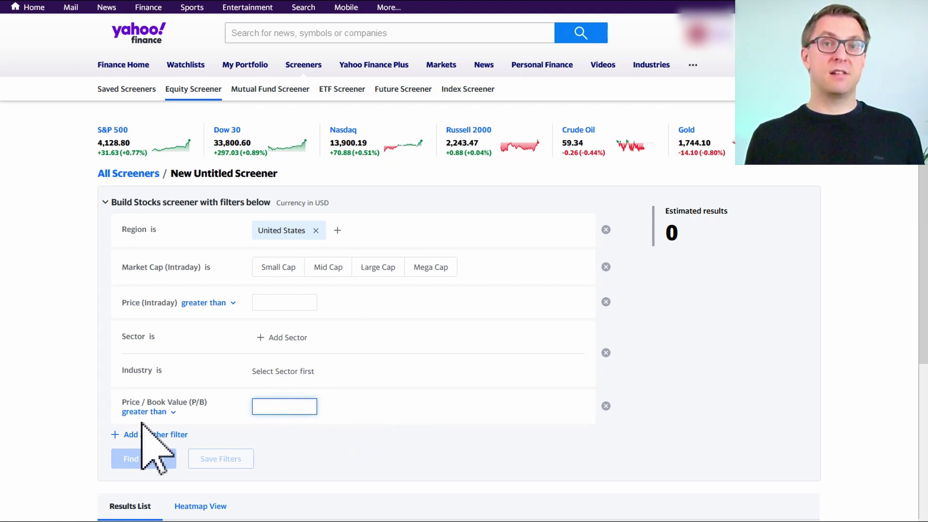
left_click(167, 413)
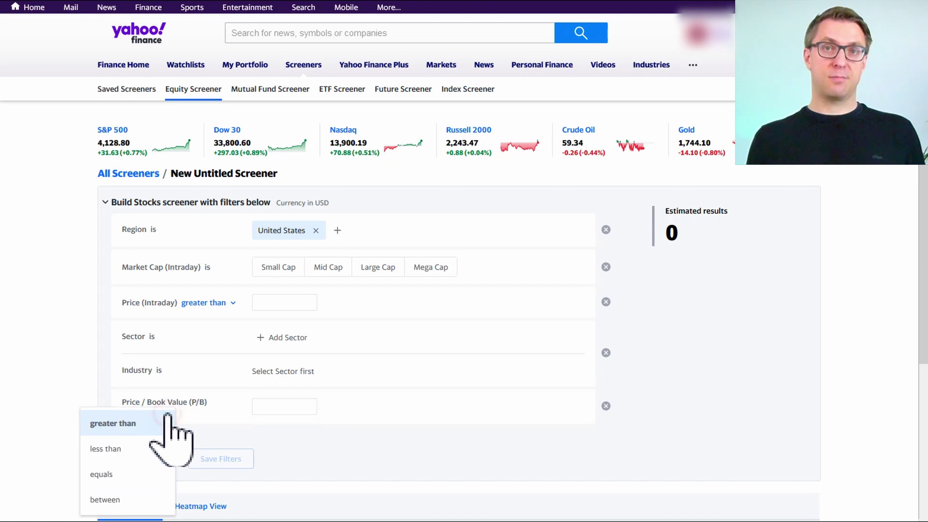
left_click(140, 449)
left_click(275, 405)
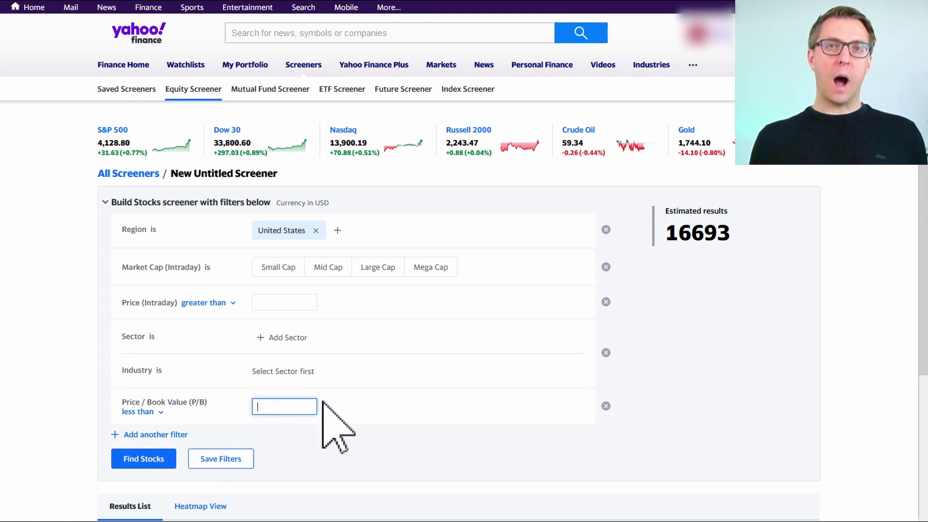
type("1")
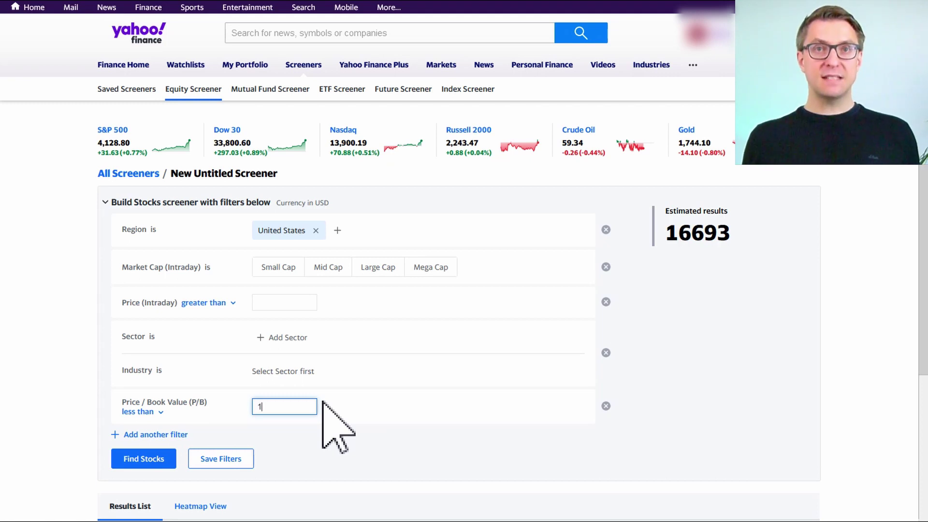
left_click(358, 405)
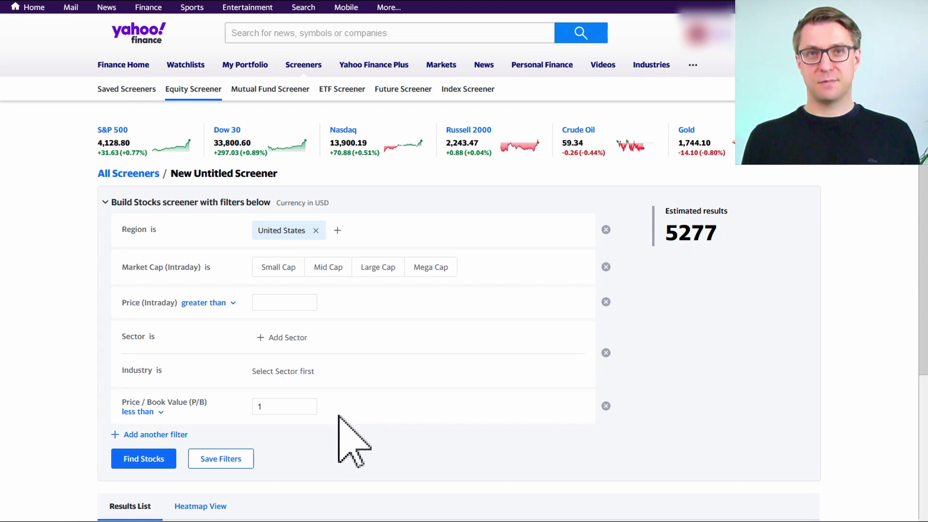
- Find the stocks that meet the screener's filters and look through the matching results list
left_click(159, 462)
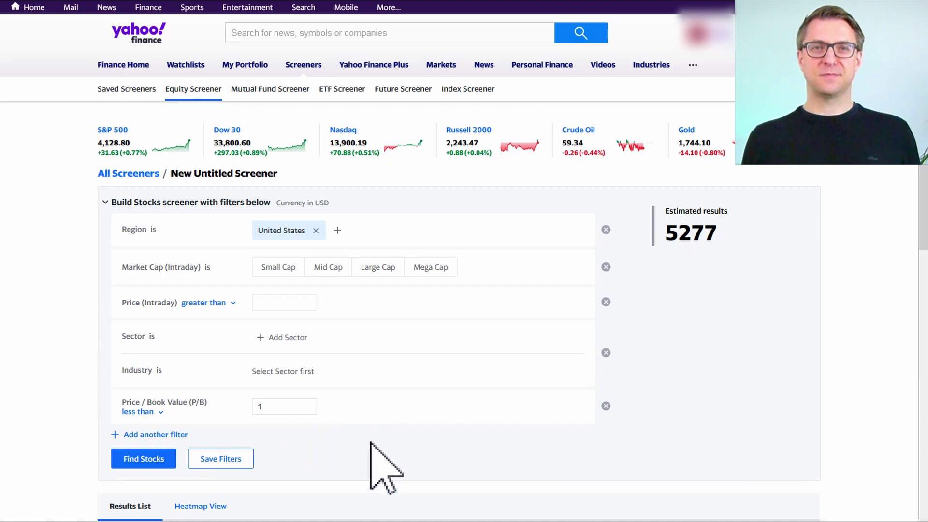
scroll(425, 415, "down", 3)
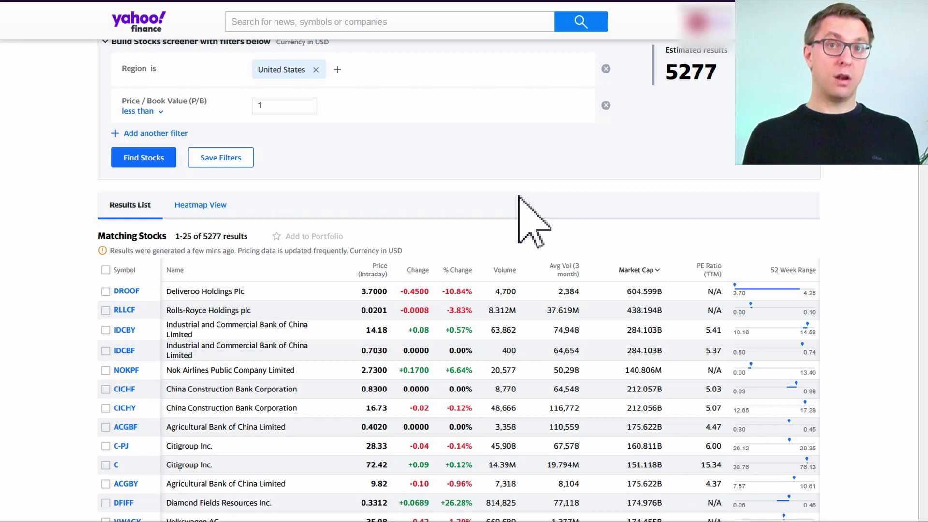
scroll(518, 197, "down", 2)
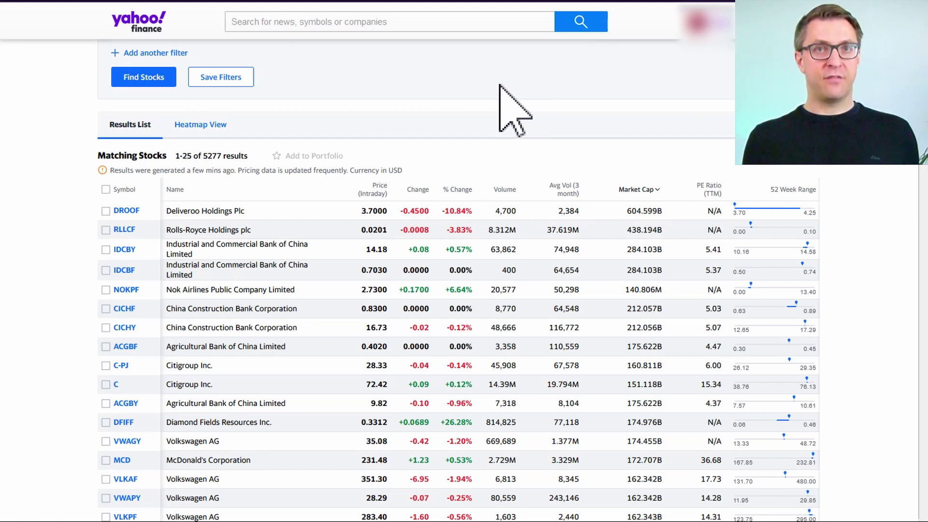
scroll(502, 89, "up", 6)
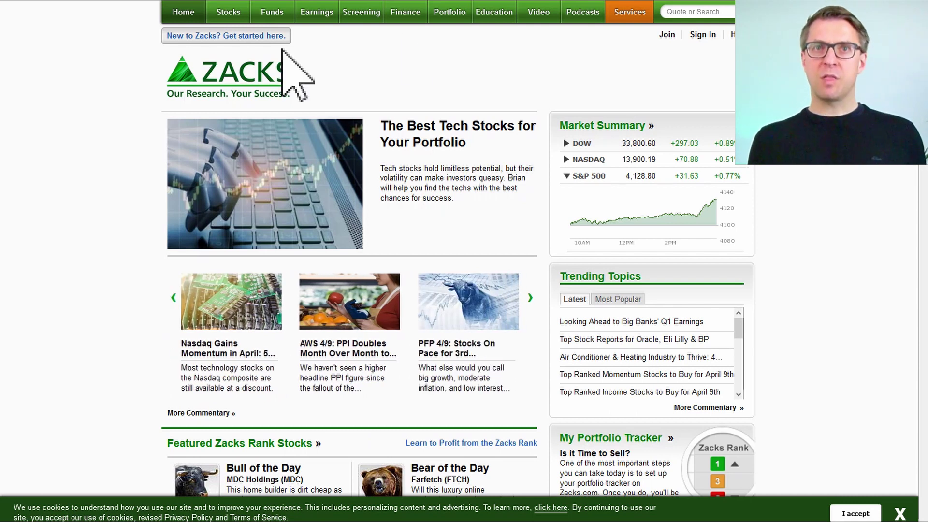
- Switch to the Zacks stock screener, show its Dividends criteria and read the explanation of 5 Yr Hist. Div. Growth %
mouse_move(369, 14)
left_click(370, 55)
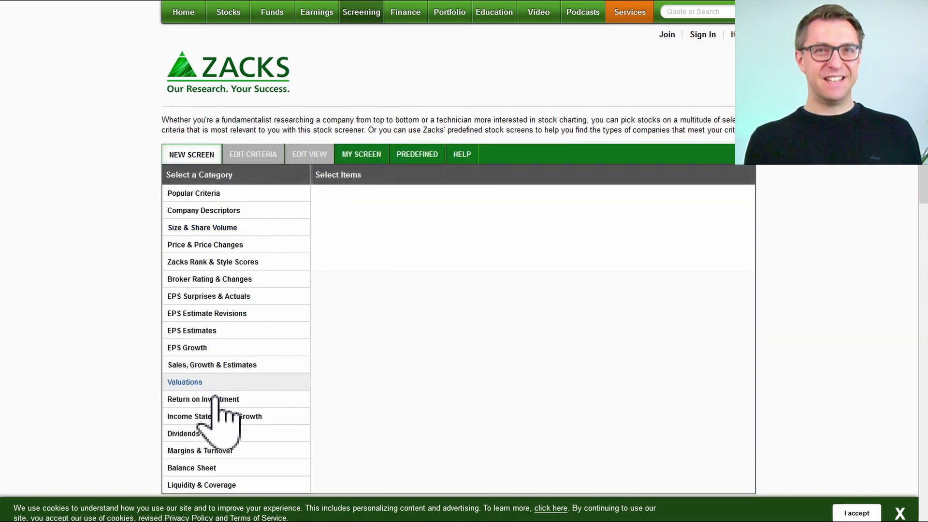
left_click(199, 432)
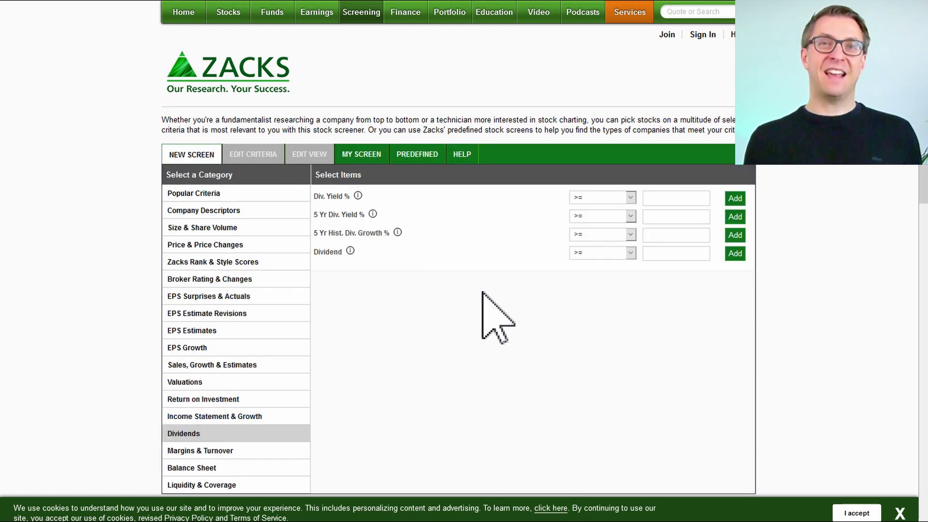
mouse_move(397, 232)
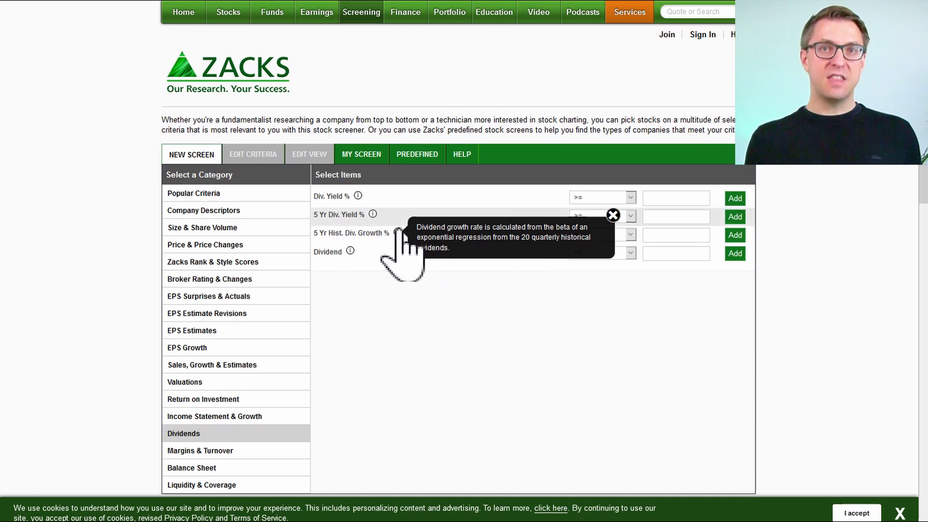
left_click(613, 215)
- Add a 5 Yr Div. Yield % criterion of >= 5 and run the screen to list the matching companies
left_click(668, 216)
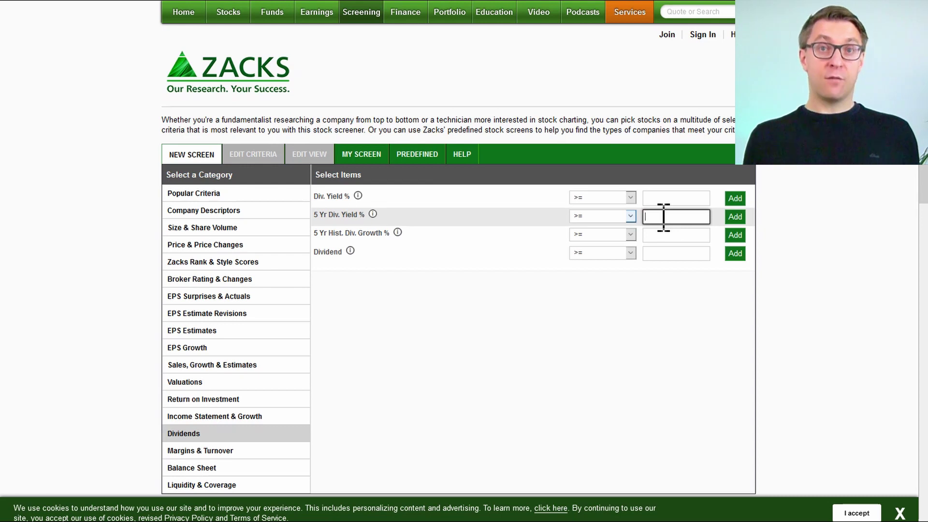
type("5")
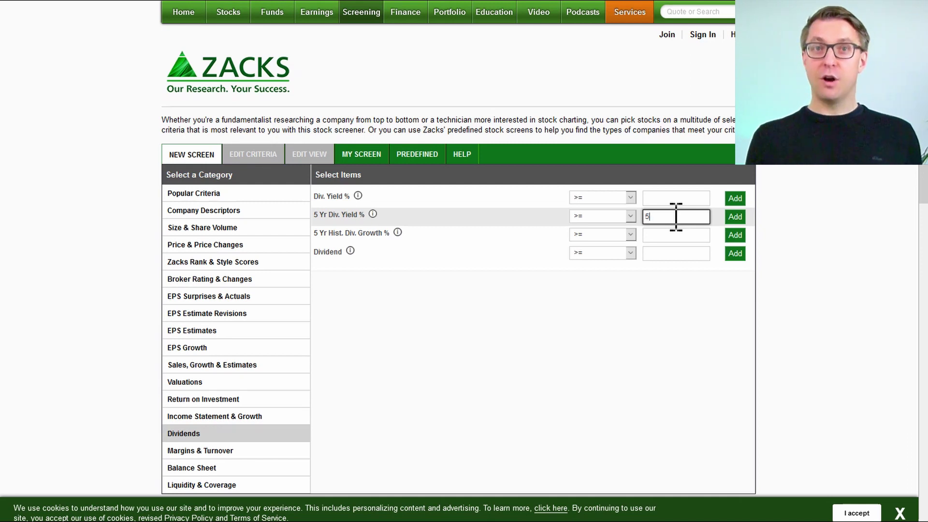
mouse_move(373, 214)
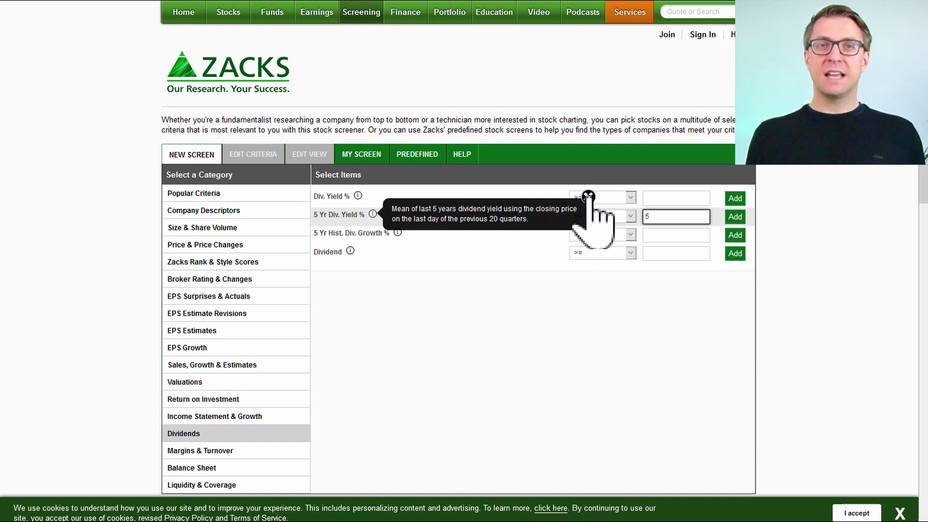
left_click(588, 196)
left_click(735, 217)
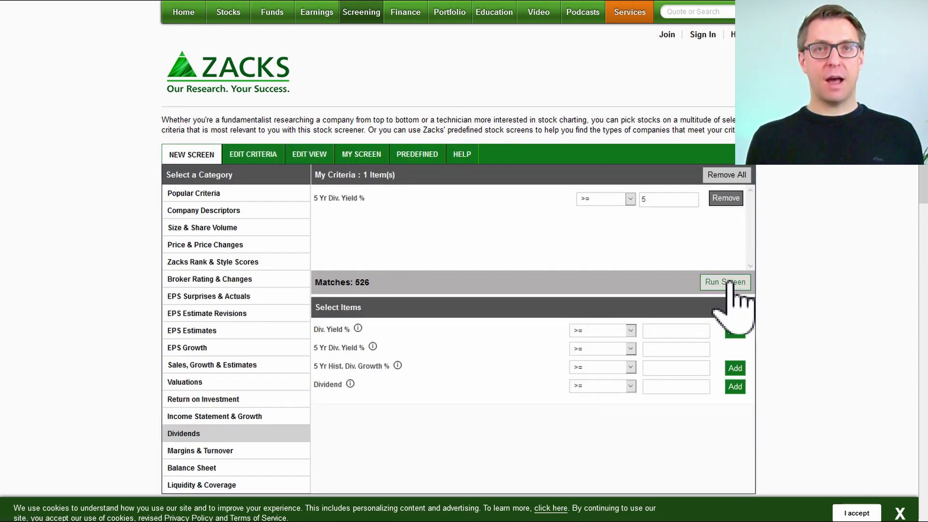
left_click(729, 282)
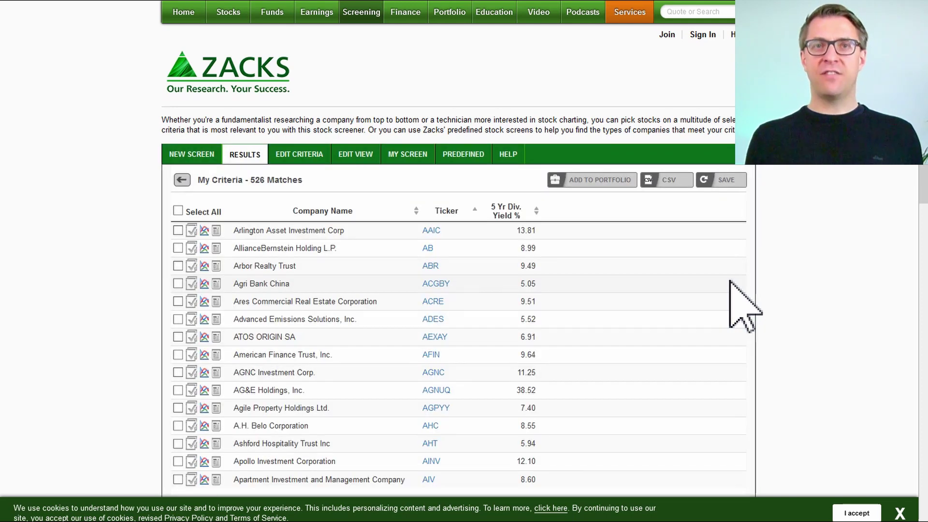
scroll(729, 281, "down", 2)
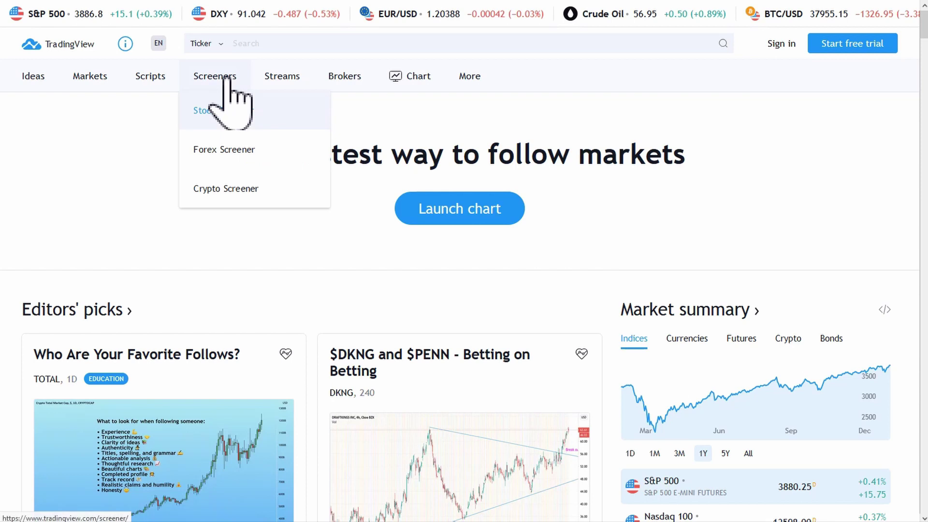
- Switch to TradingView's Stock Screener and add the Price to Free Cash Flow (TTM) column to the table
left_click(223, 112)
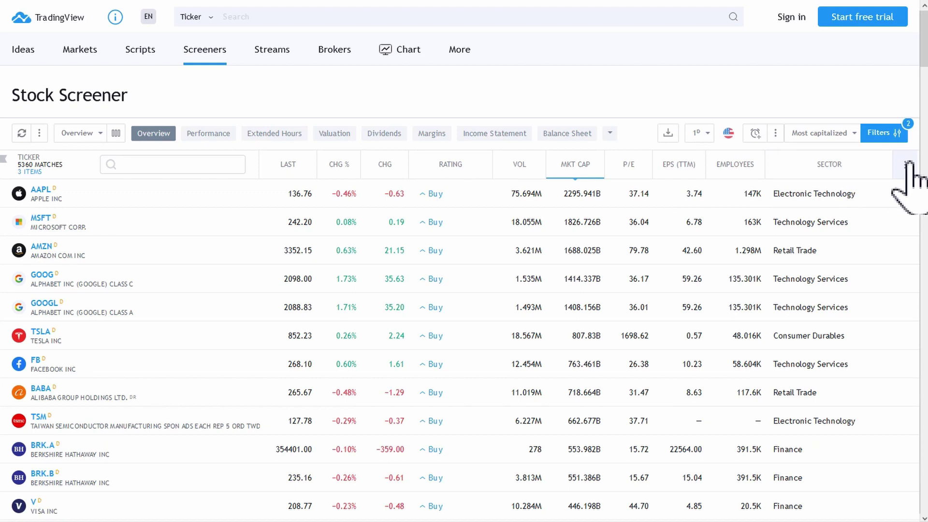
left_click(906, 165)
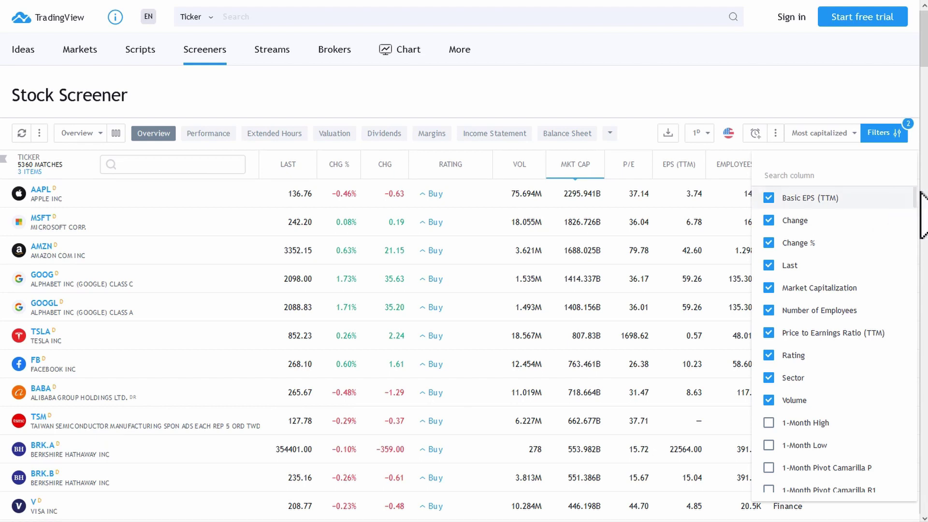
left_click_drag(912, 192, 913, 391)
scroll(913, 389, "down", 4)
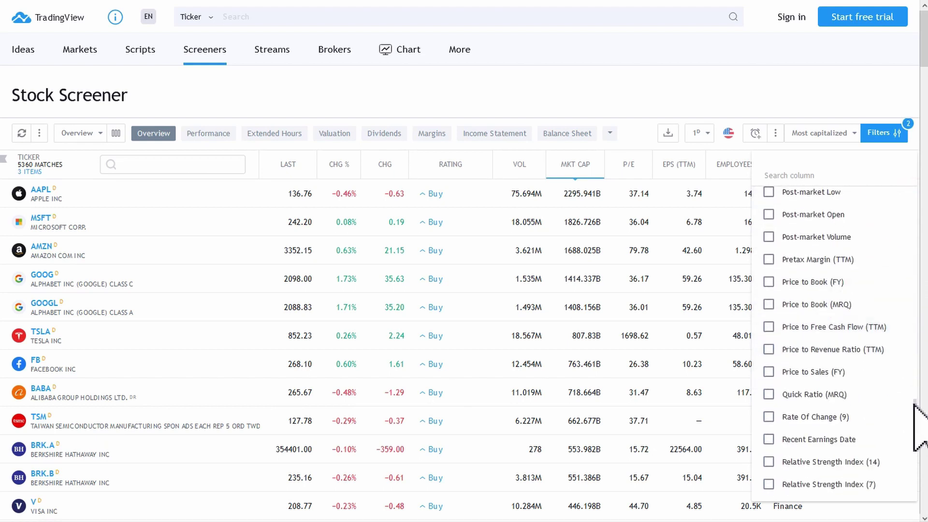
left_click(769, 327)
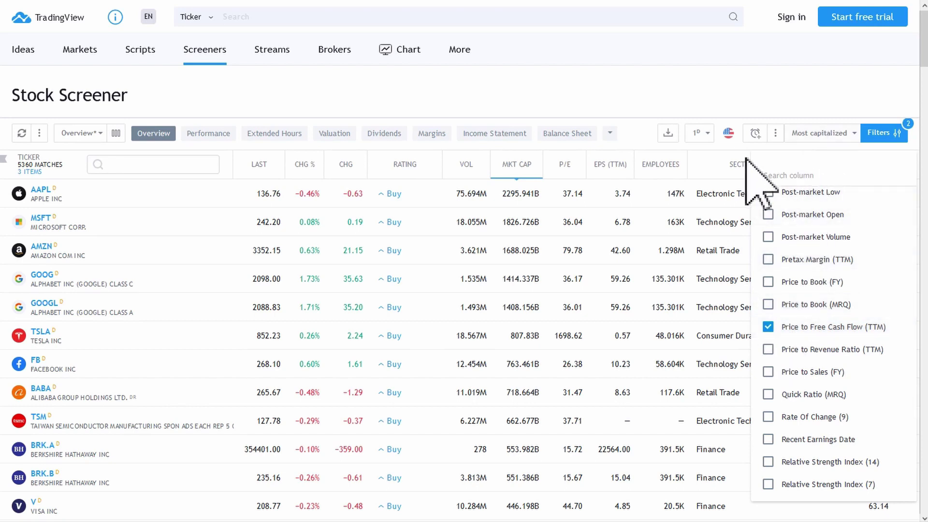
left_click(757, 103)
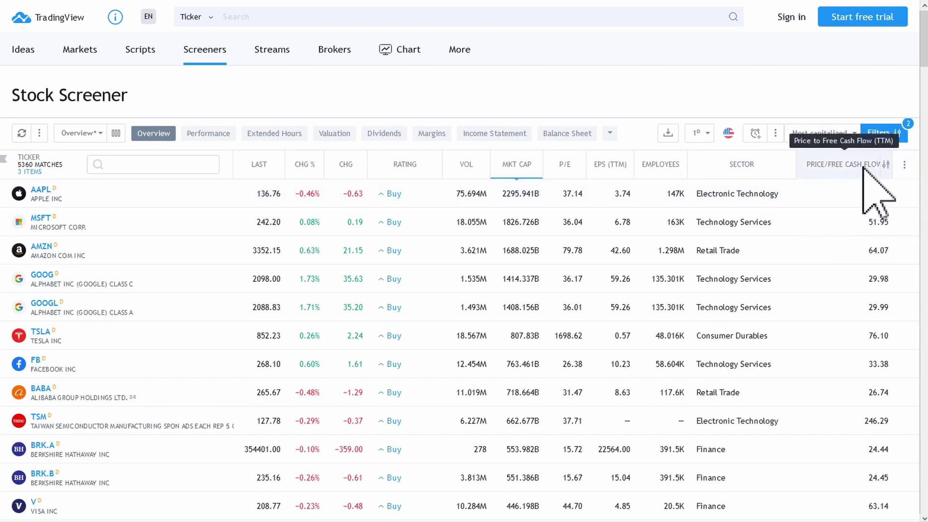
- Restrict the screener's Symbol Type filter to Common Stock by excluding ETF and Depositary Receipt
left_click(883, 136)
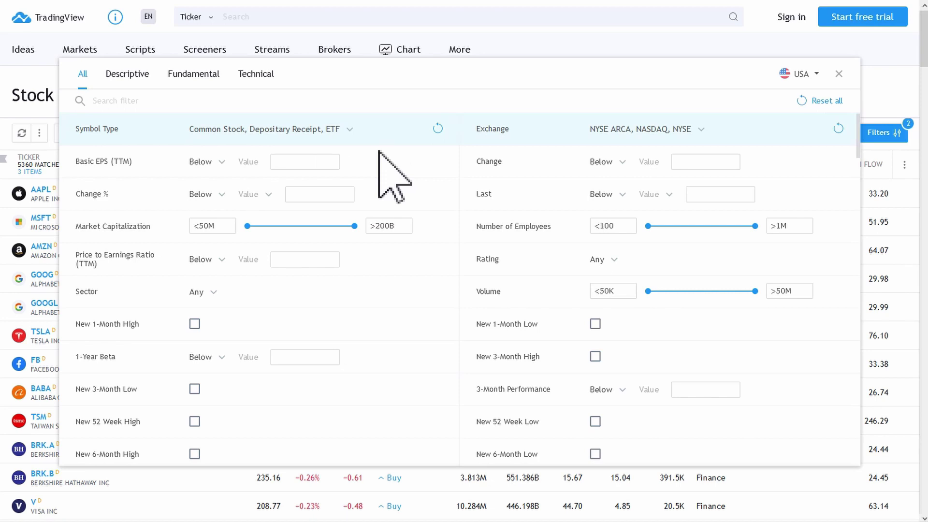
left_click(350, 129)
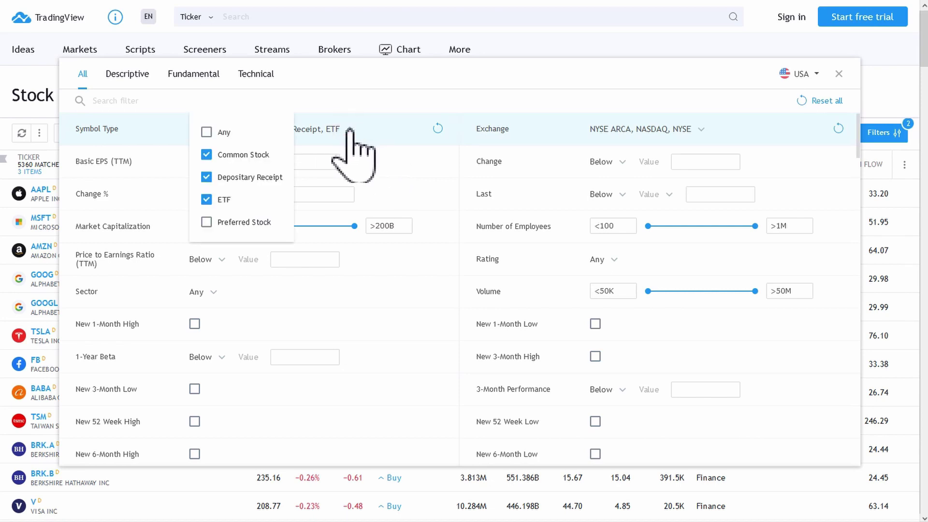
left_click(226, 199)
left_click(233, 177)
left_click(348, 102)
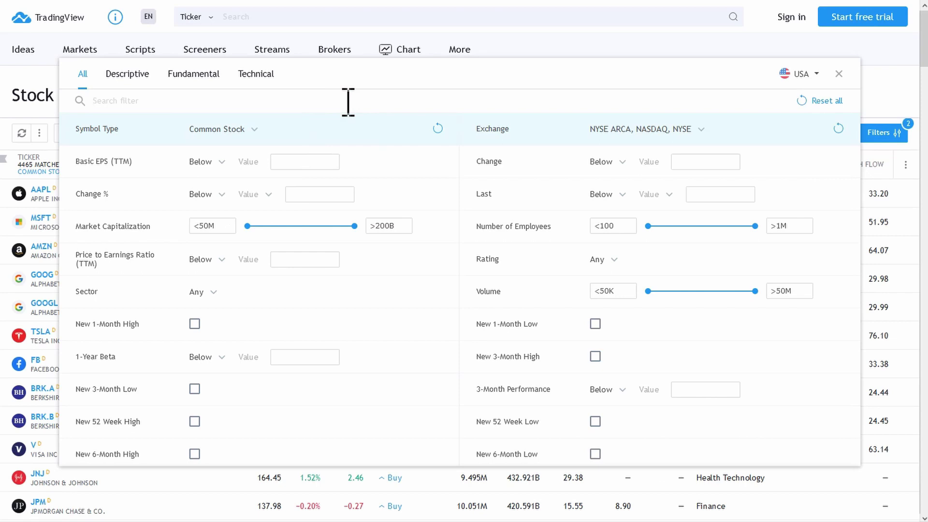
- Filter Price to Free Cash Flow (TTM) to Below or Equal 12 and return to the screener results
scroll(859, 155, "down", 3)
left_click_drag(858, 154, 845, 360)
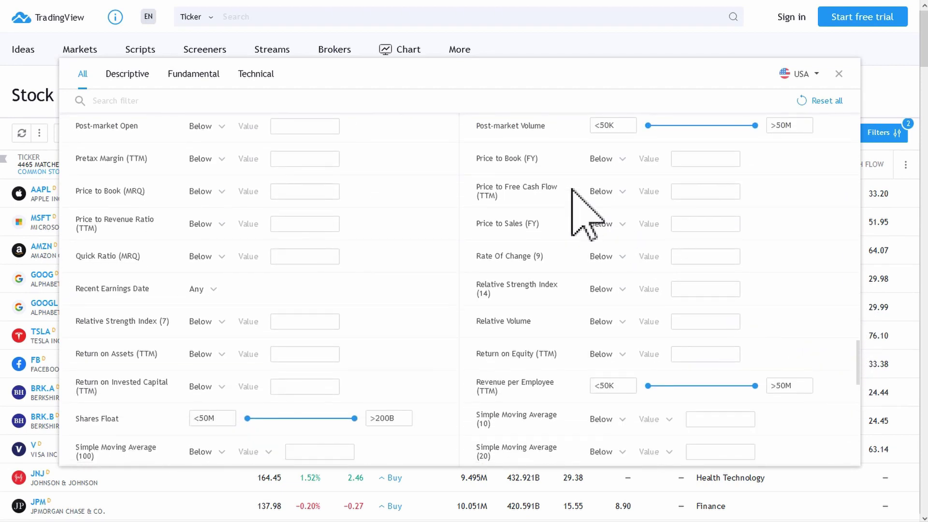
left_click(607, 191)
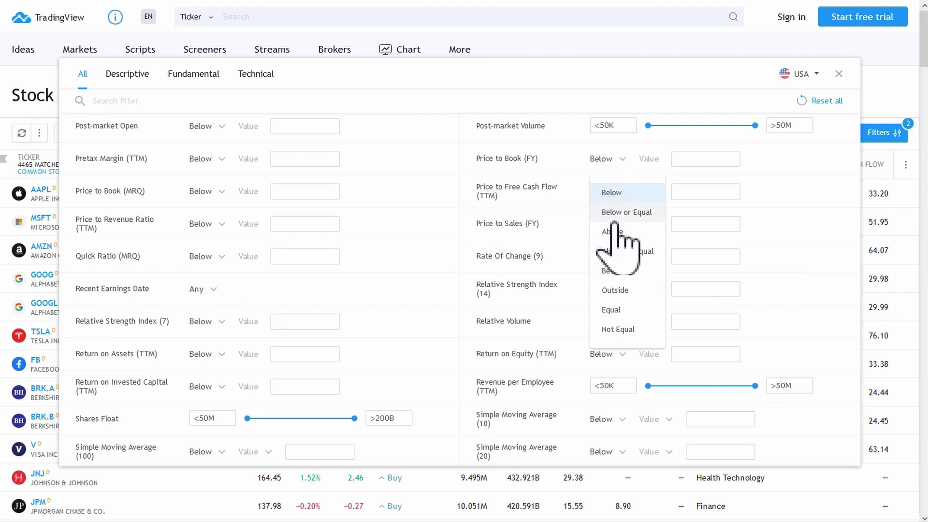
left_click(614, 213)
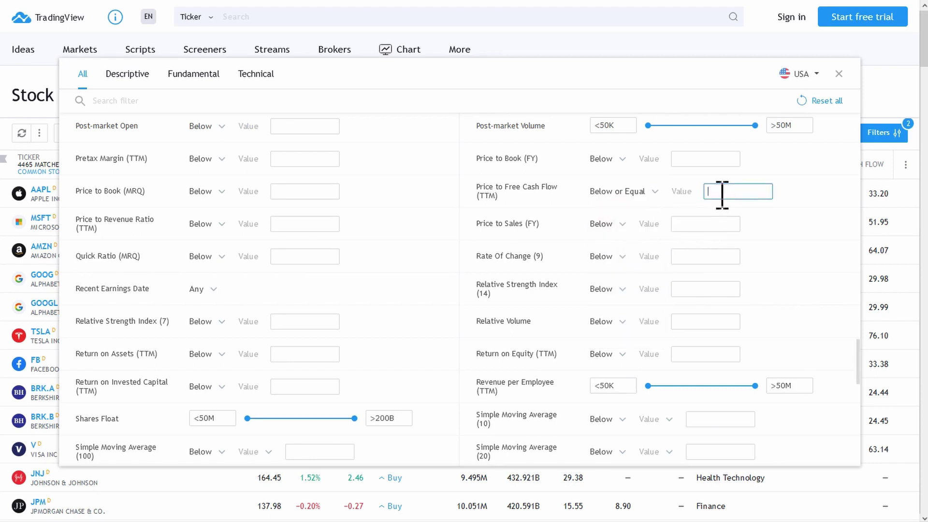
type("12")
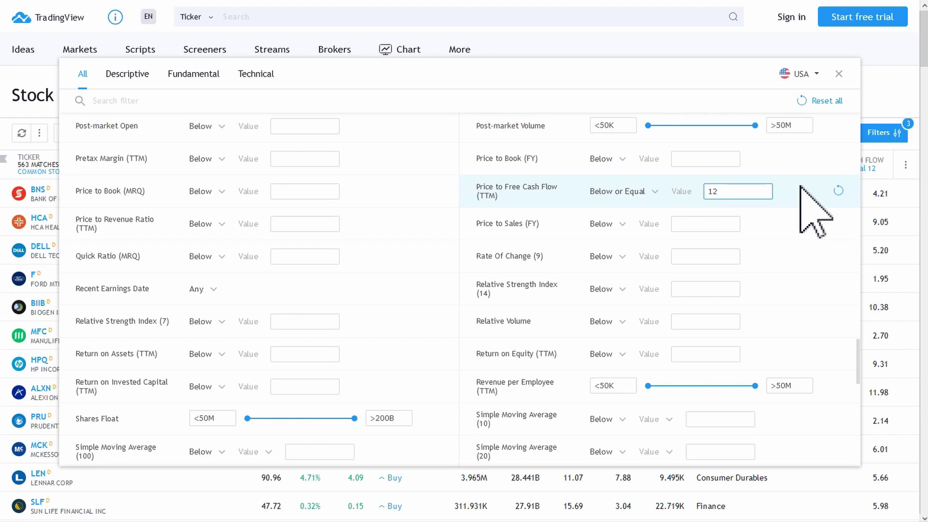
left_click(838, 73)
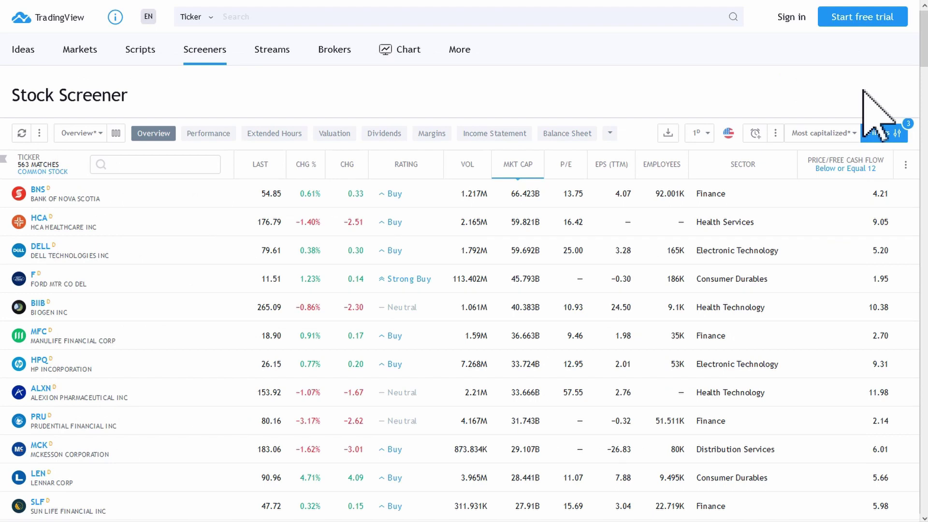